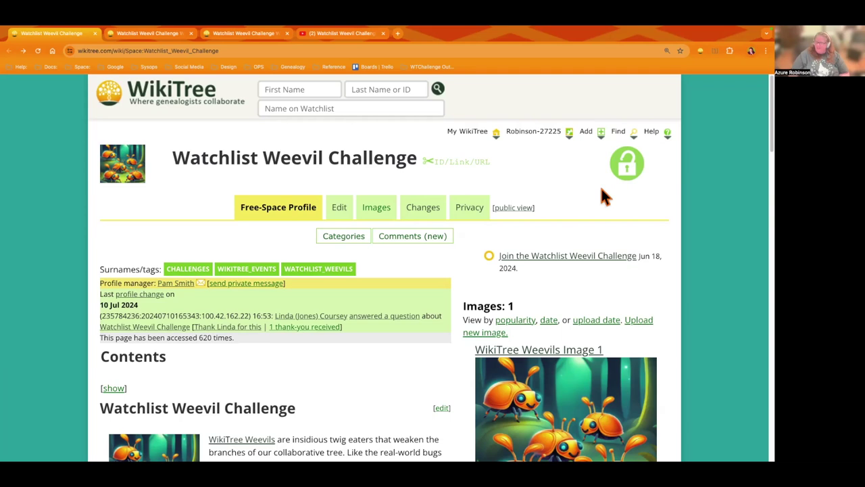
# Open your Watchlist of 157 person profiles from the My WikiTree menu.
pyautogui.moveTo(472, 137)
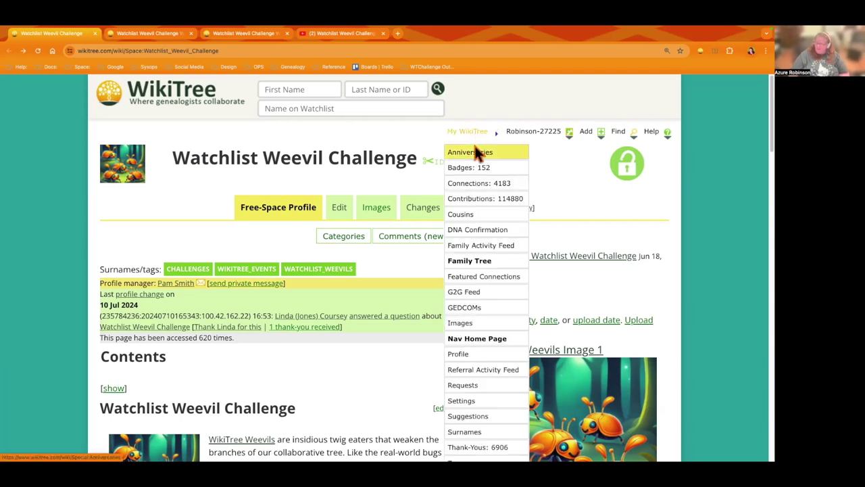
pyautogui.scroll(-2, 494, 301)
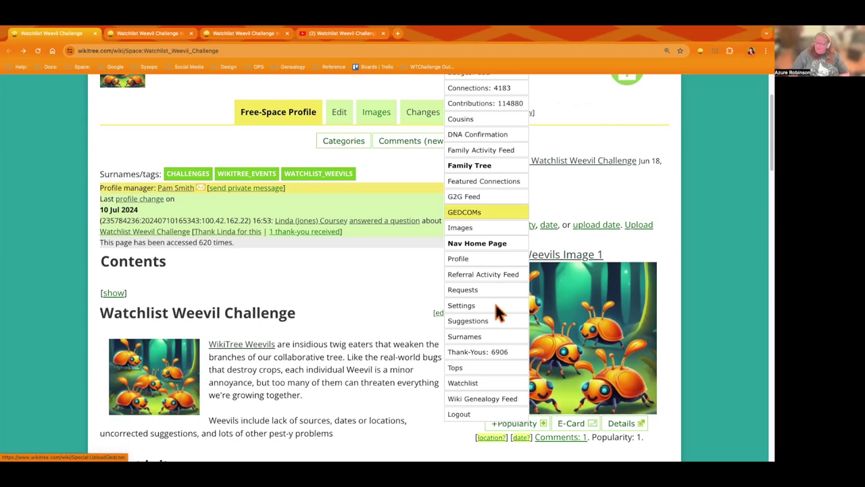
pyautogui.click(483, 382)
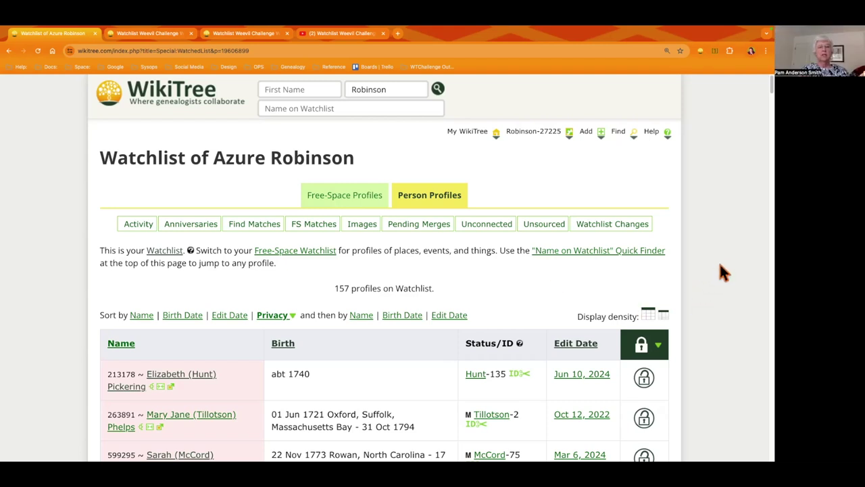
# Scroll down the watchlist and bring up the WikiTree Browser Extension options panel.
pyautogui.scroll(-1, 719, 265)
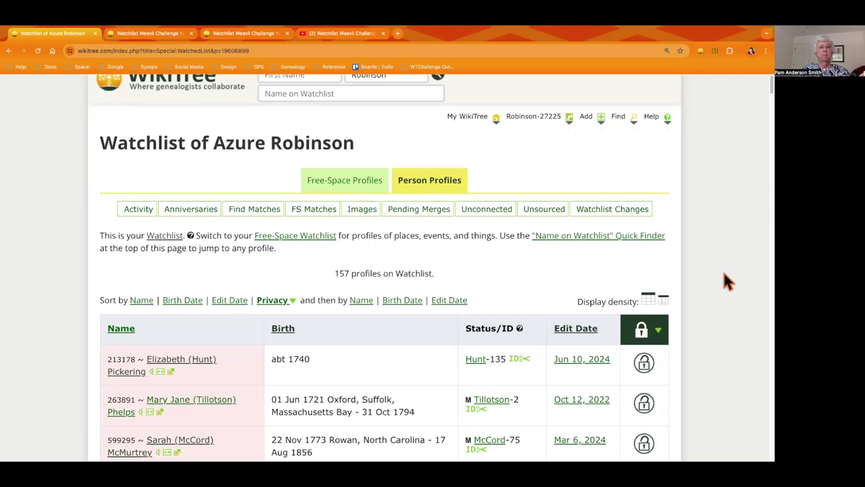
pyautogui.scroll(-1, 727, 280)
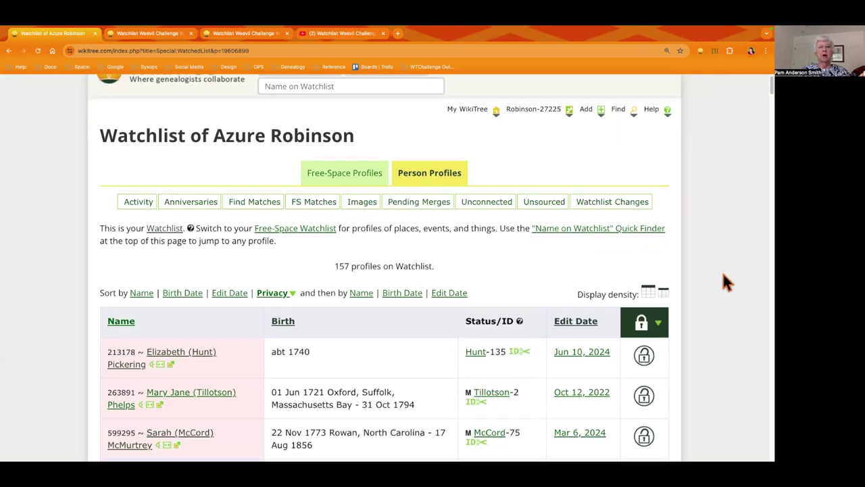
pyautogui.scroll(-2, 723, 277)
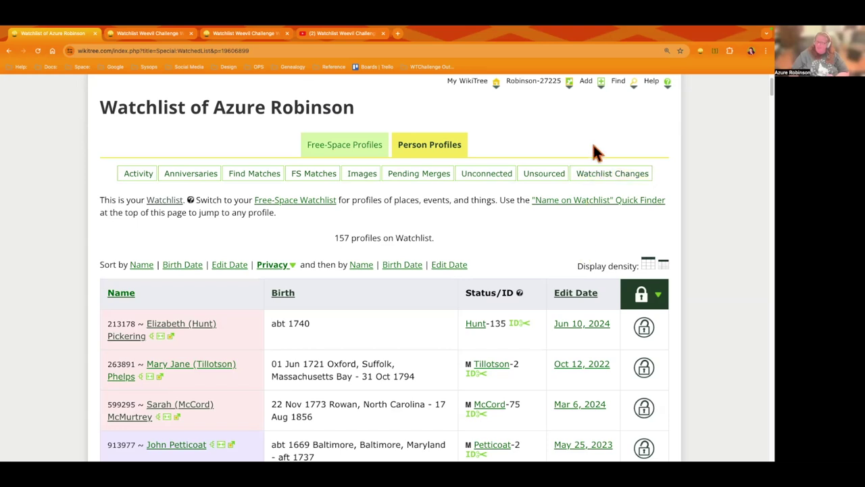
pyautogui.click(700, 50)
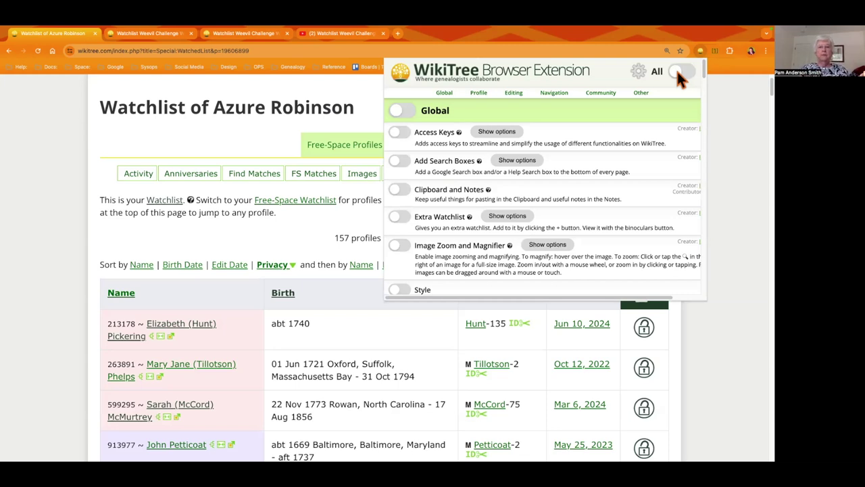
# Turn on All extension features, close the options panel and reload the watchlist.
pyautogui.click(676, 72)
pyautogui.click(245, 135)
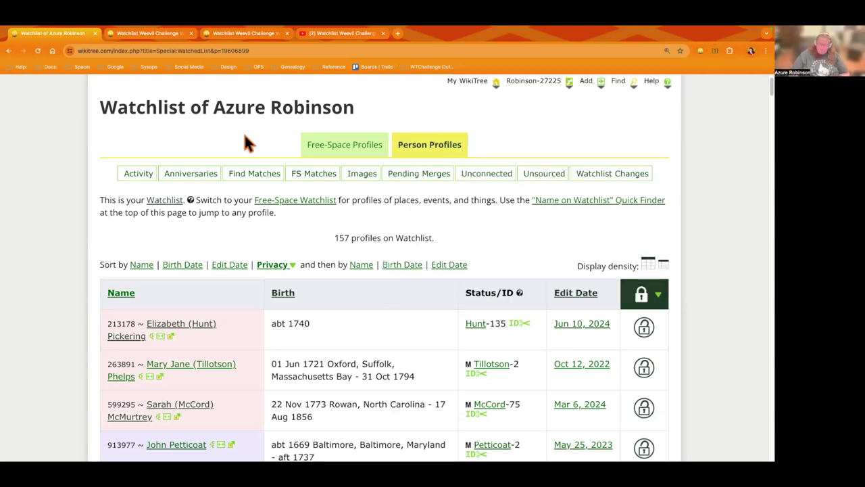
pyautogui.hotkey('ctrl', 'r')
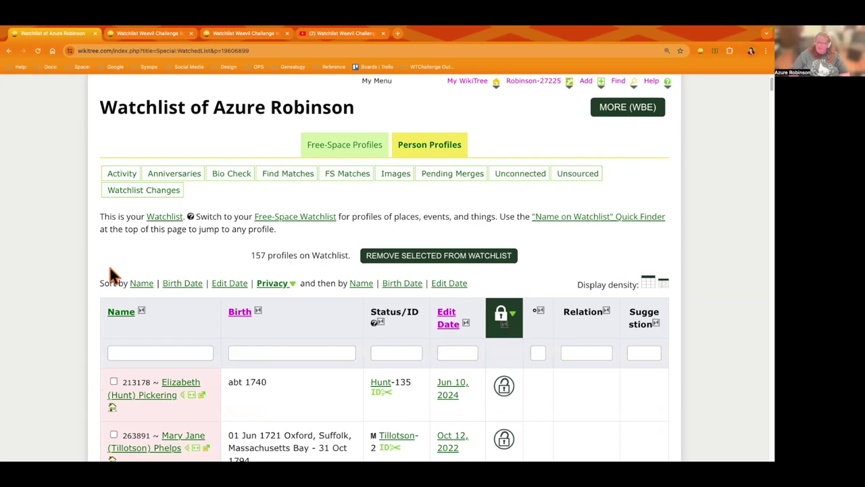
# Filter the watchlist by Name to 'Unknown', leaving one matching profile.
pyautogui.scroll(-1, 98, 266)
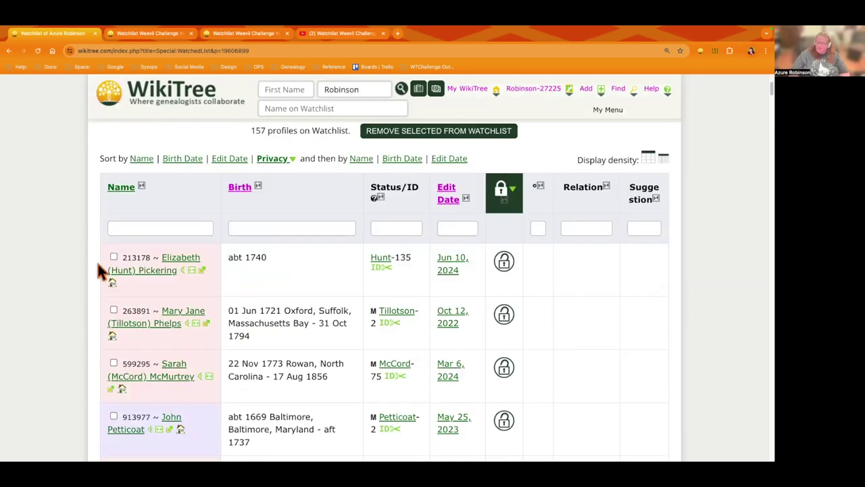
pyautogui.click(133, 228)
pyautogui.write('Unkno')
pyautogui.press('BackSpace')
pyautogui.press('BackSpace')
pyautogui.press('BackSpace')
pyautogui.write('nknown')
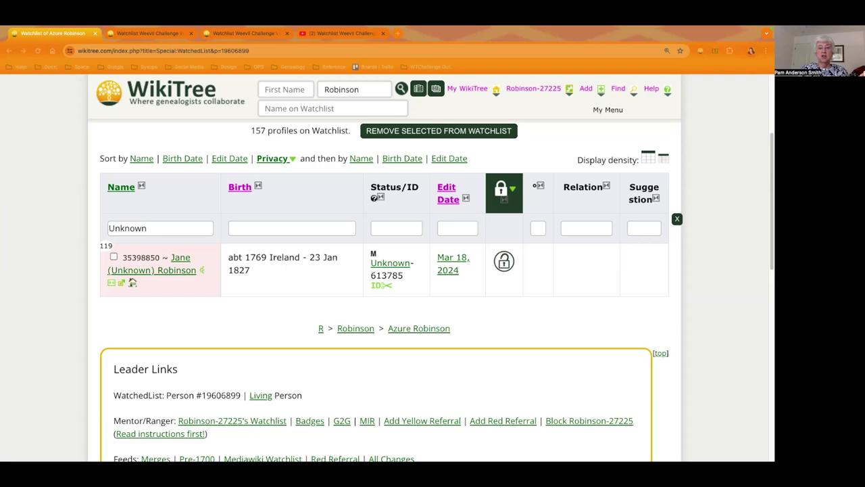
# Bring the Unknowns Team project page window to the front and view its top.
pyautogui.hotkey('alt', 'Tab')
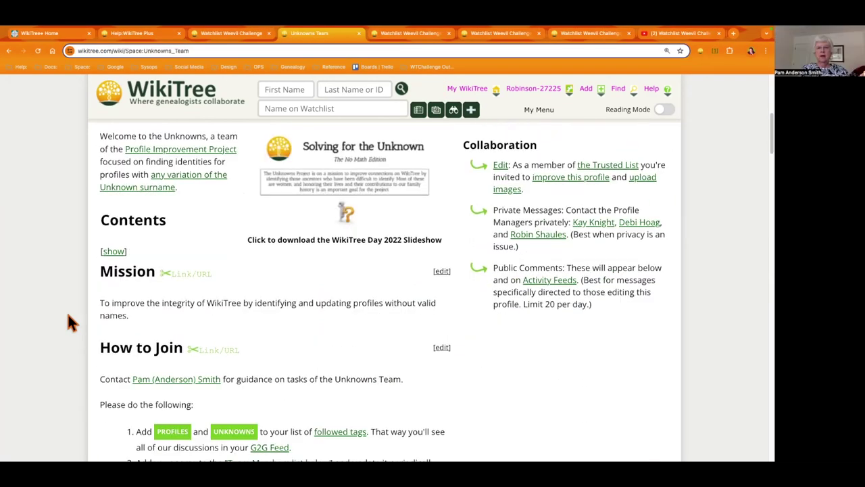
pyautogui.scroll(-1, 71, 322)
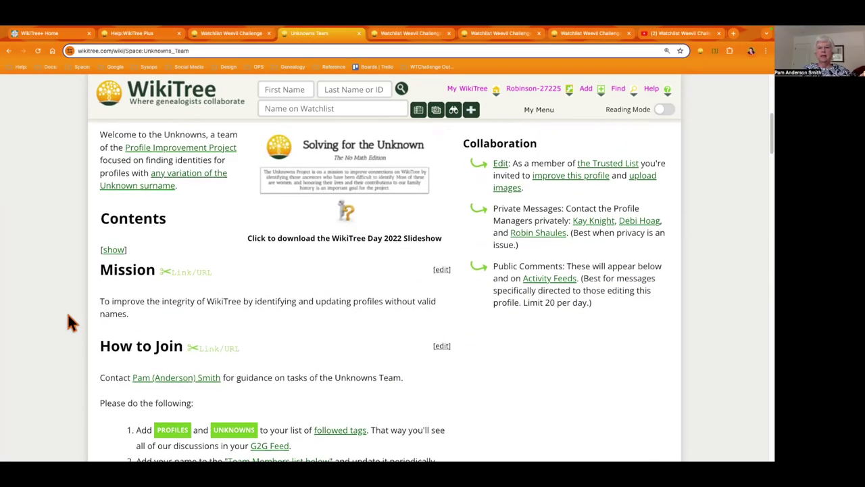
pyautogui.scroll(3, 68, 317)
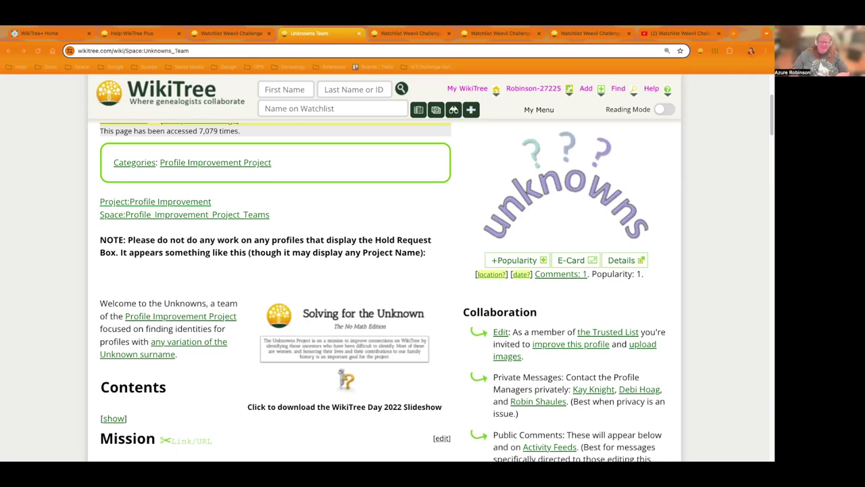
# Switch back to the watchlist window filtered to 'Unknown' names.
pyautogui.hotkey('alt', 'Tab')
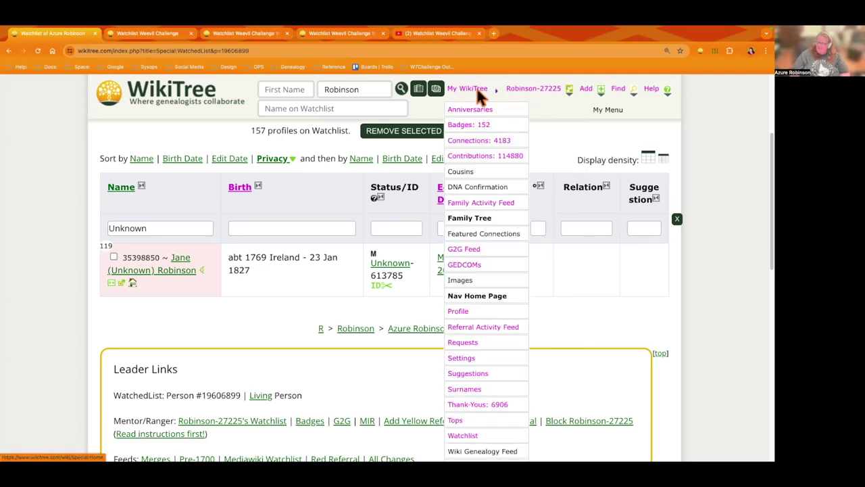
# Open Find > Orphaned Profiles and enter 'Unknown' as the surname to limit it to.
pyautogui.moveTo(606, 95)
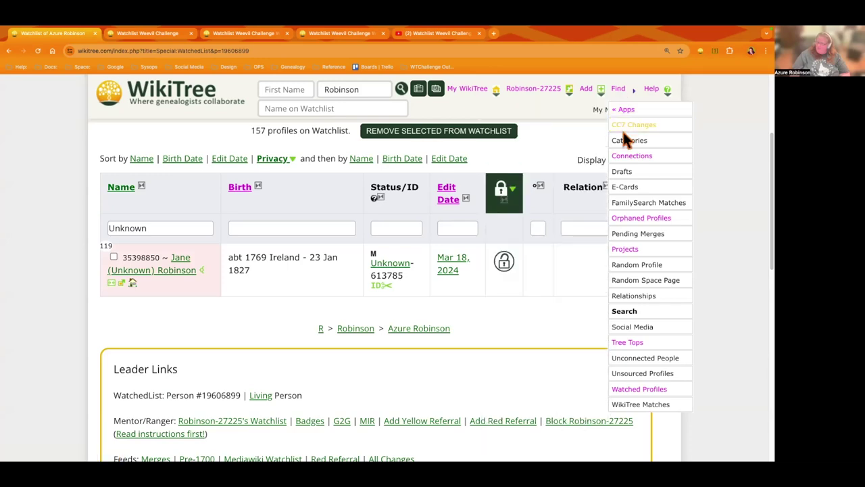
pyautogui.click(635, 217)
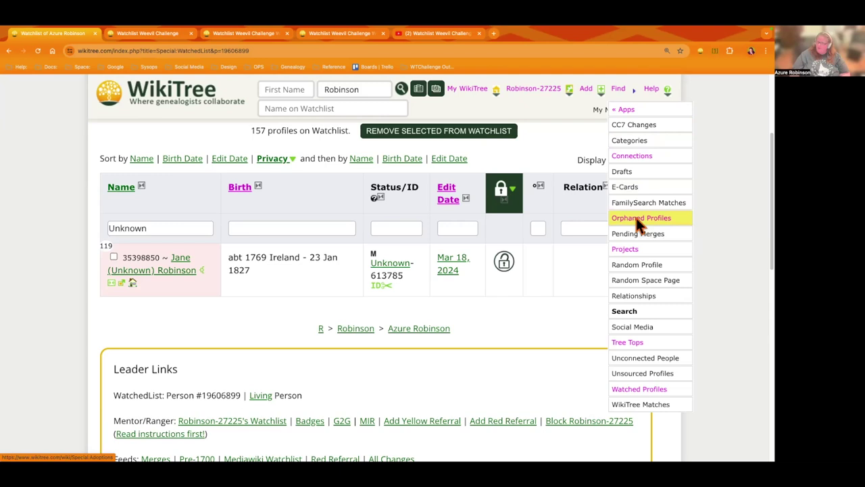
pyautogui.click(387, 221)
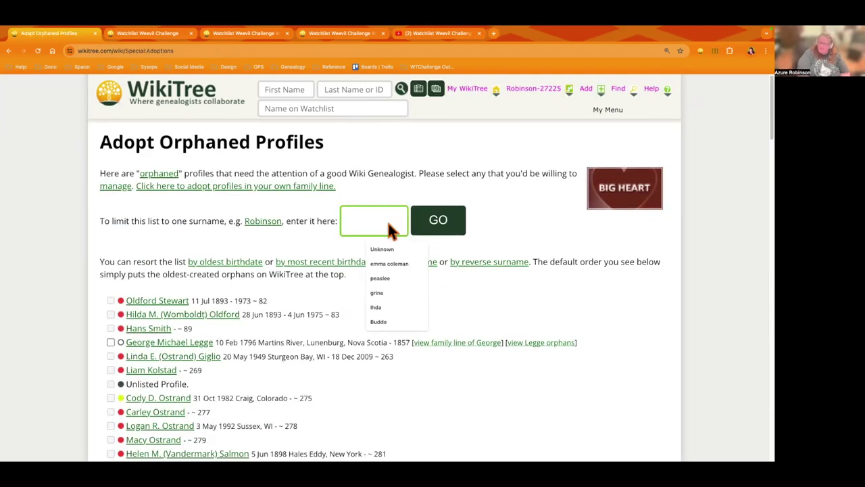
pyautogui.write('Unknown')
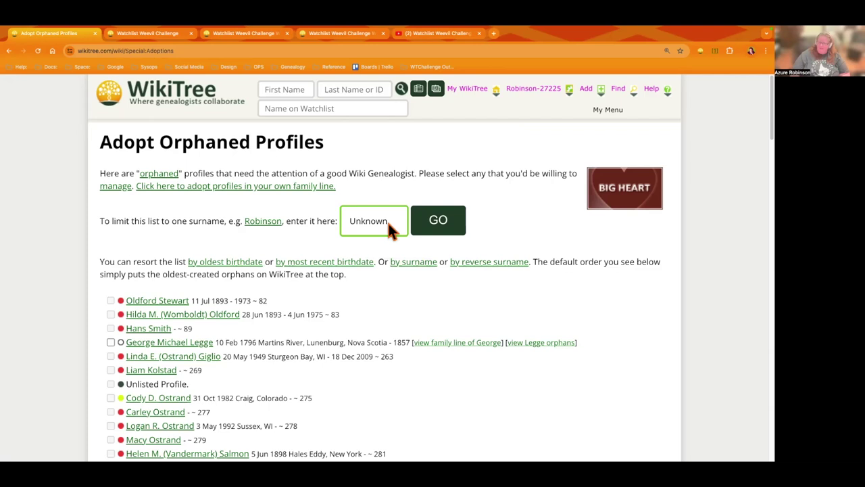
# List the orphaned profiles with surname Unknown, then select the page address.
pyautogui.click(426, 230)
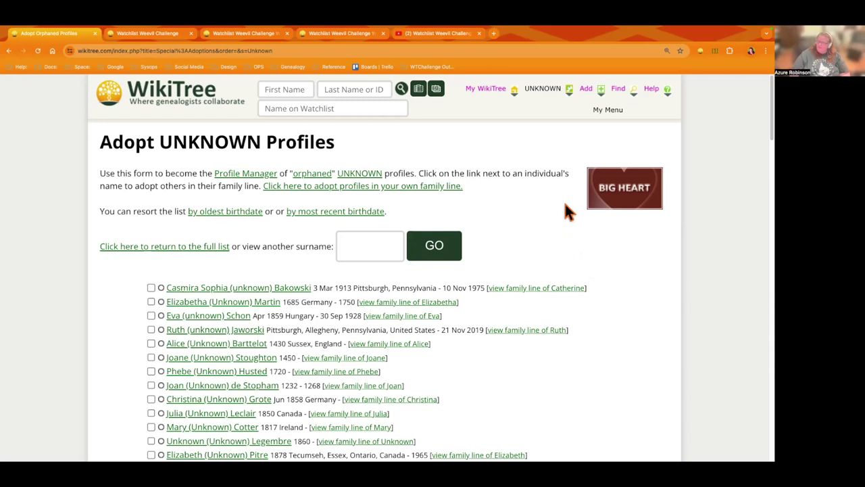
pyautogui.click(316, 49)
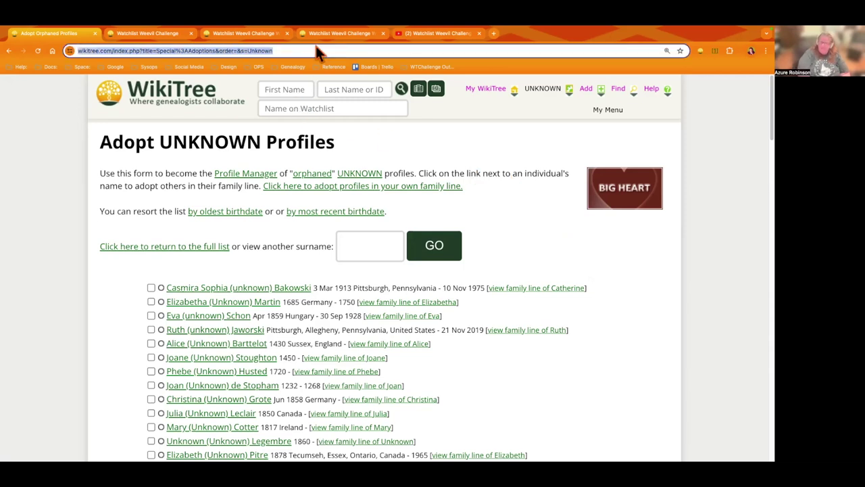
# Load the WikiTree+ site via 'plus' and expand its profile search options.
pyautogui.write('plus.wikitree.com')
pyautogui.press('Return')
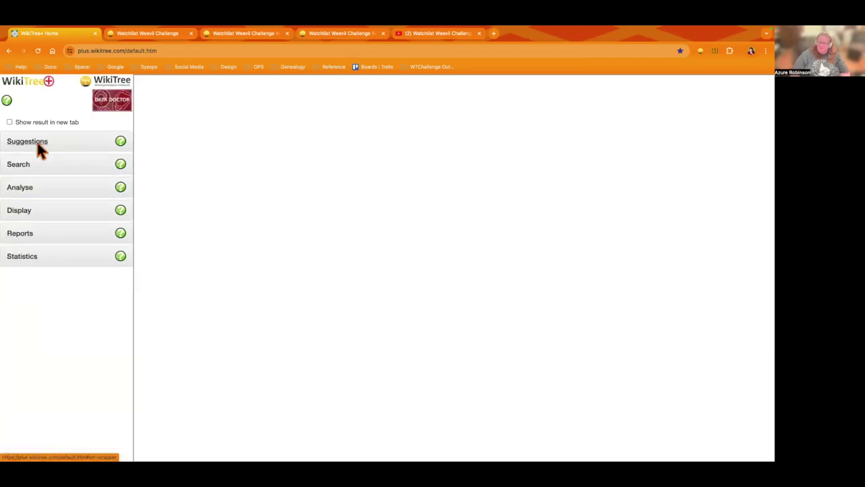
pyautogui.click(21, 170)
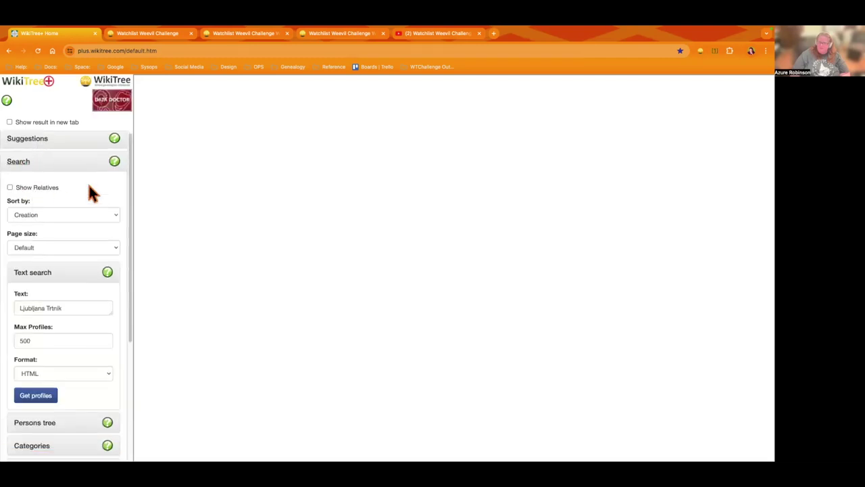
pyautogui.scroll(-3, 87, 181)
# Run a text search for 'LastNameAtBirth=Unknown' and 'orphan', listing the first 500 results.
pyautogui.tripleClick(74, 203)
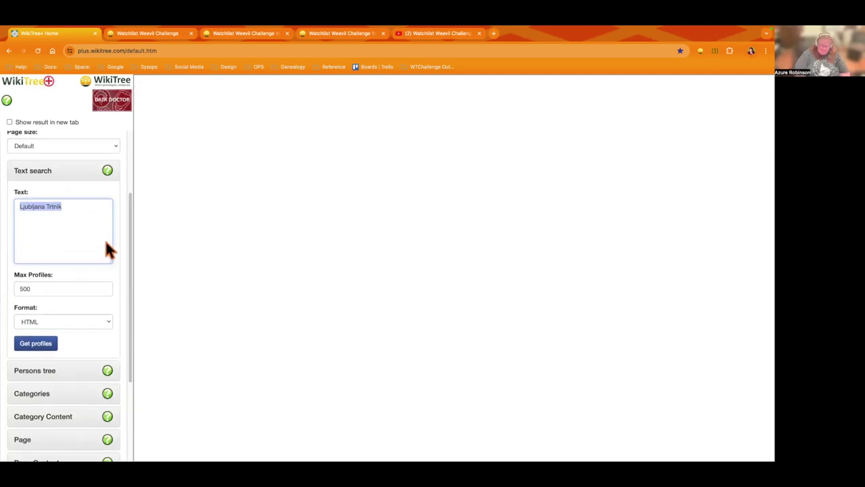
pyautogui.write('Last')
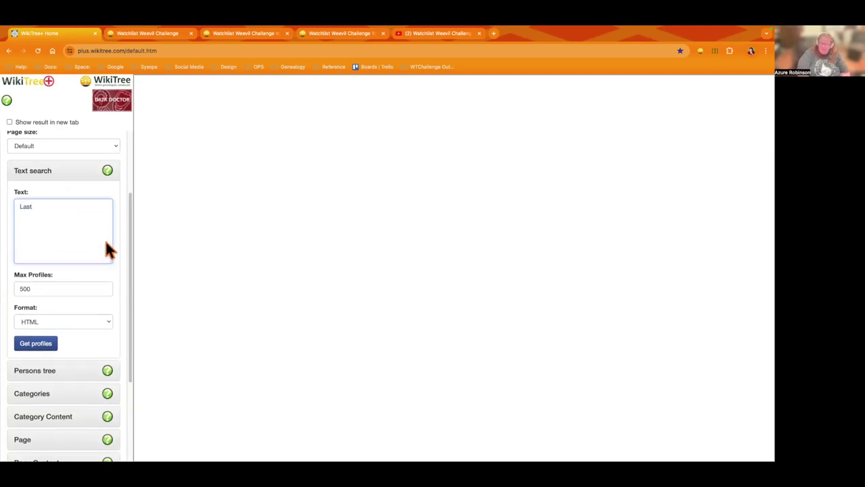
pyautogui.write('NameAt')
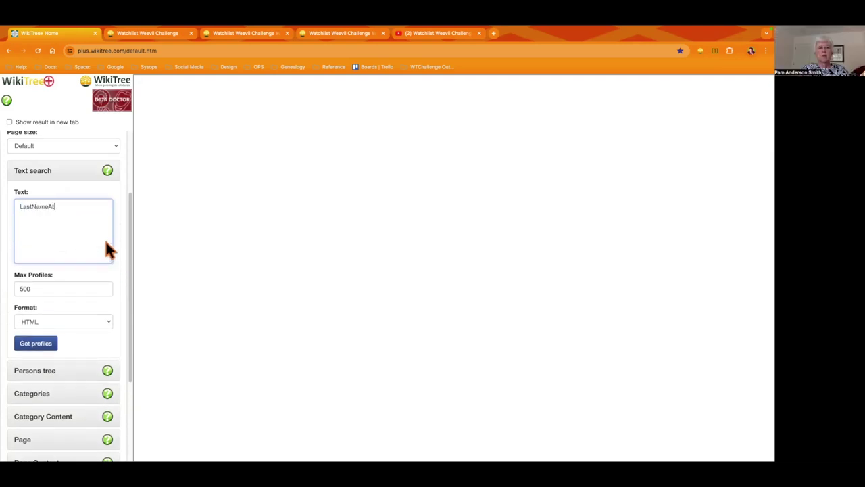
pyautogui.write('Birth=Unknow')
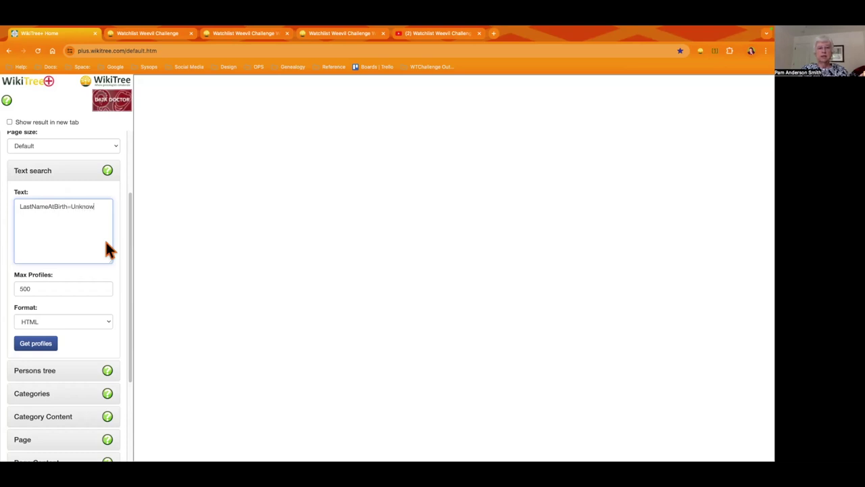
pyautogui.write('n')
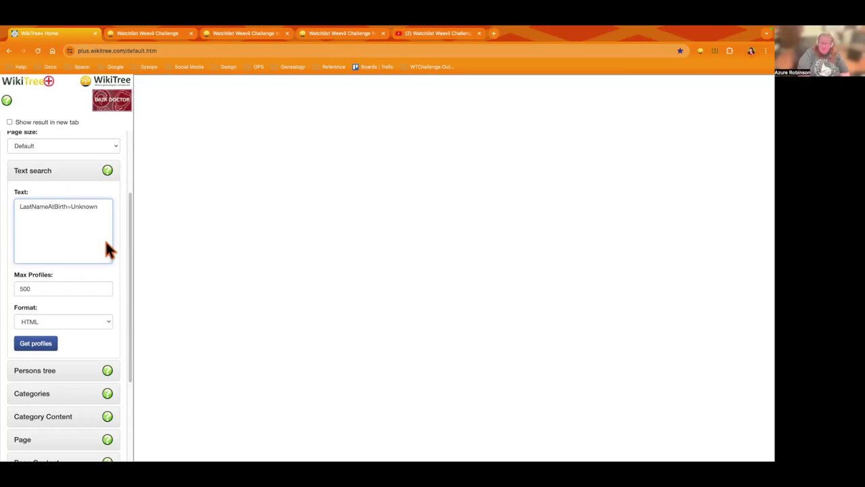
pyautogui.press('Return')
pyautogui.write('orphan')
pyautogui.hotkey('ctrl', 'Return')
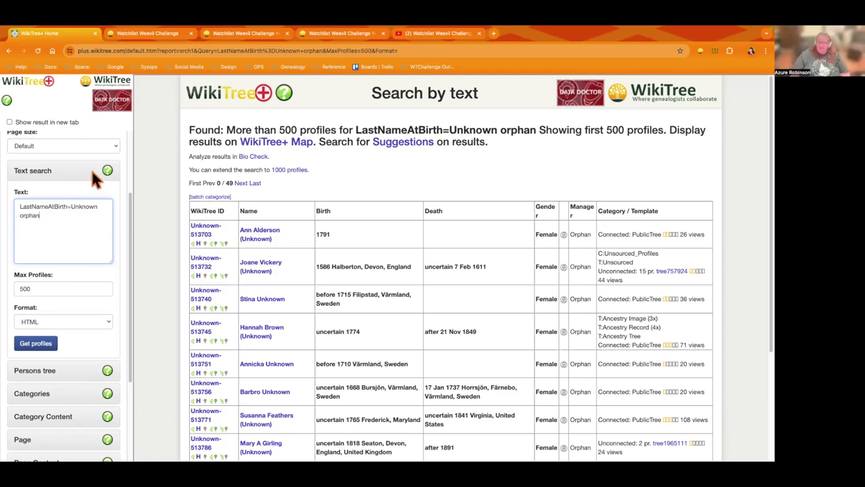
# Open the Help:WikiTree Plus page and scroll to the location search fields.
pyautogui.moveTo(101, 170)
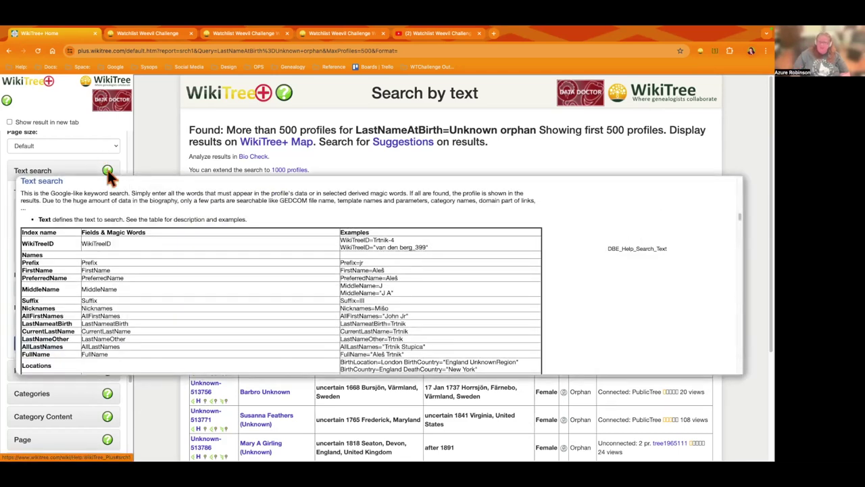
pyautogui.click(141, 37)
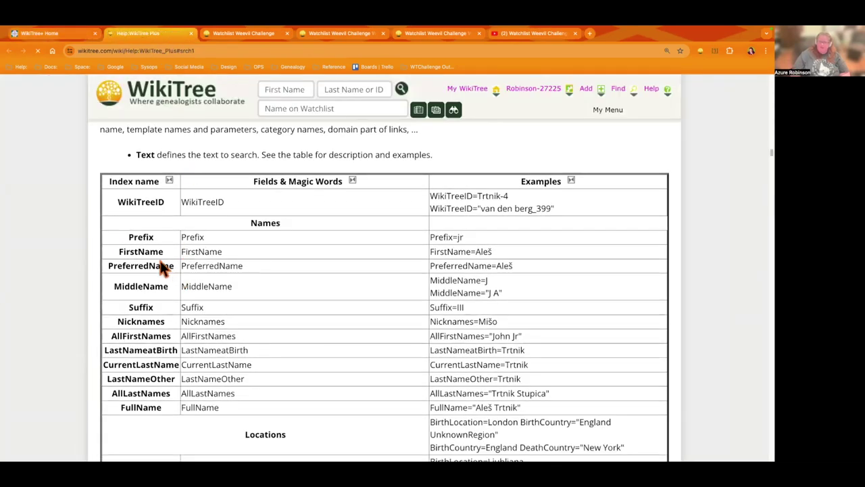
pyautogui.scroll(-3, 284, 327)
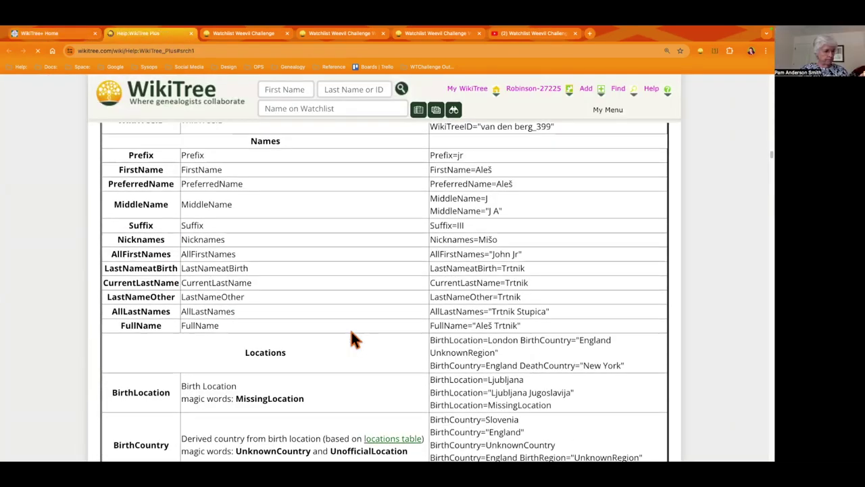
pyautogui.scroll(-1, 409, 334)
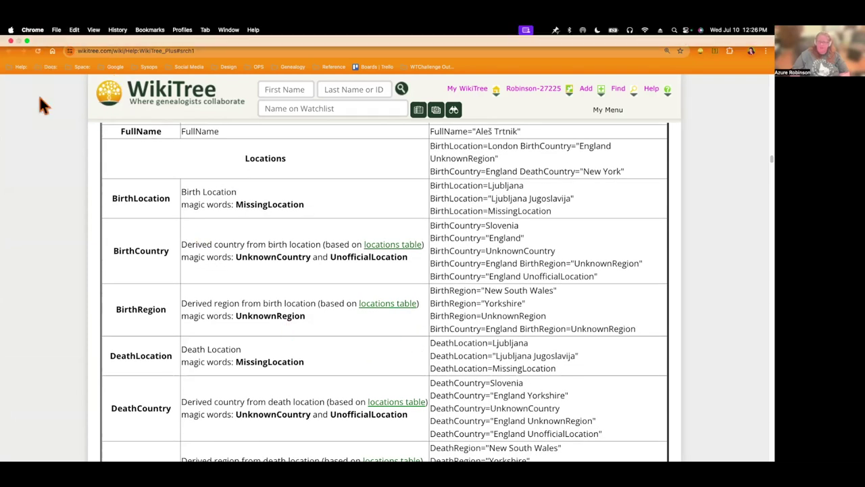
# Add 'Region=Oregon' to the orphan search, narrowing it to 130 profiles.
pyautogui.click(38, 32)
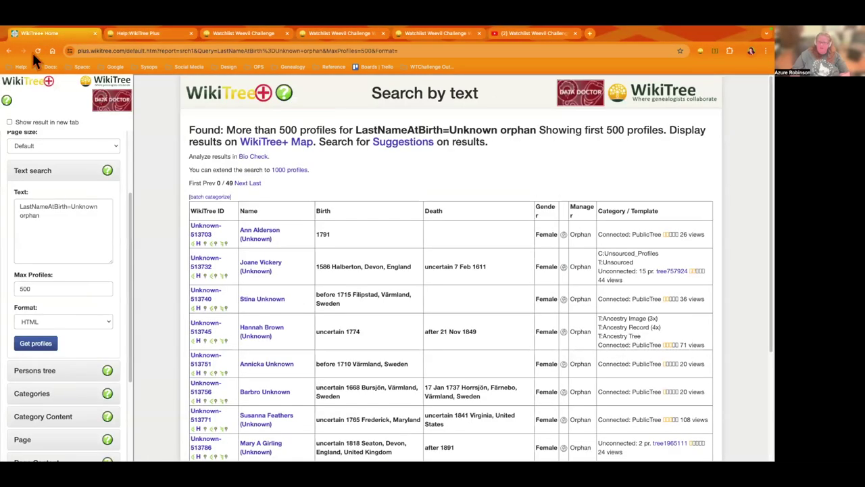
pyautogui.click(55, 218)
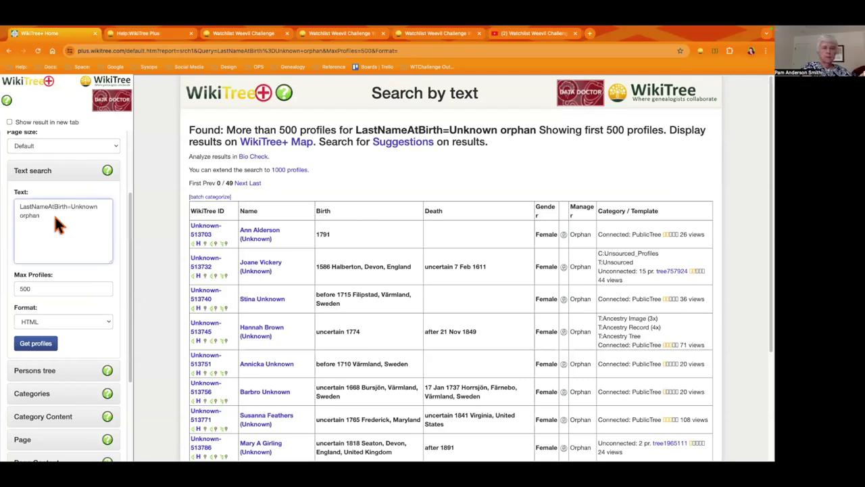
pyautogui.write('Birt')
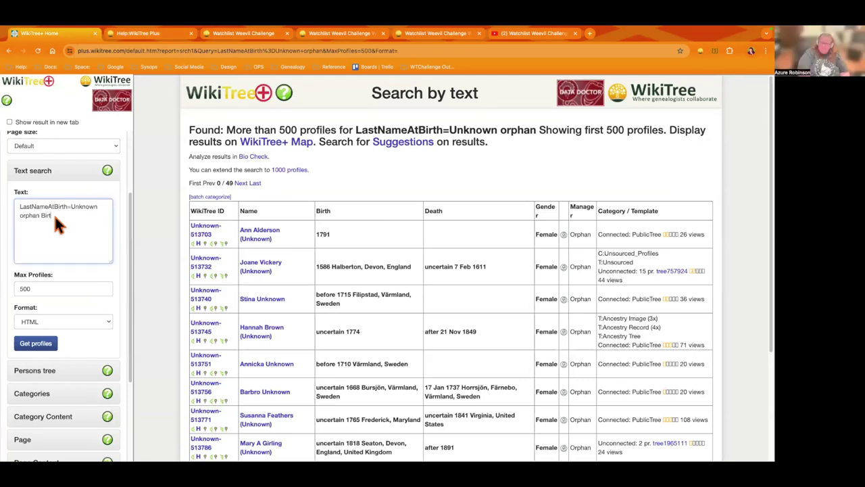
pyautogui.press('BackSpace')
pyautogui.press('BackSpace')
pyautogui.press('BackSpace')
pyautogui.press('BackSpace')
pyautogui.write('Re')
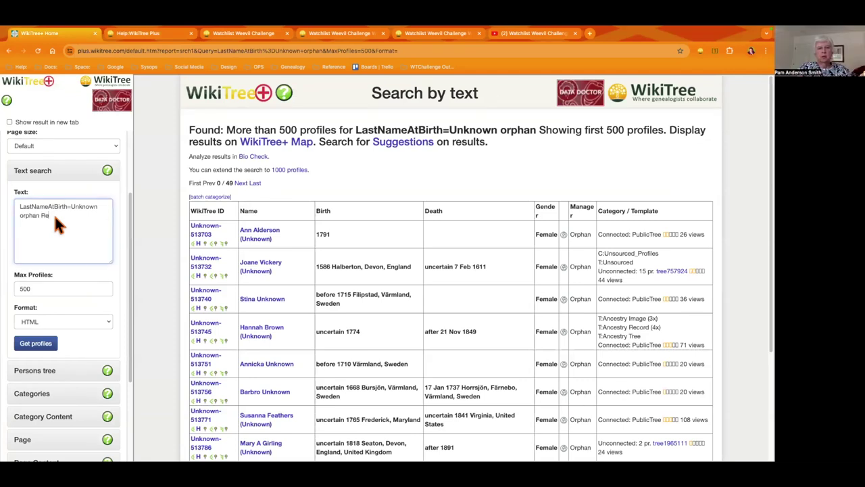
pyautogui.write('gion=Oregon')
pyautogui.press('Return')
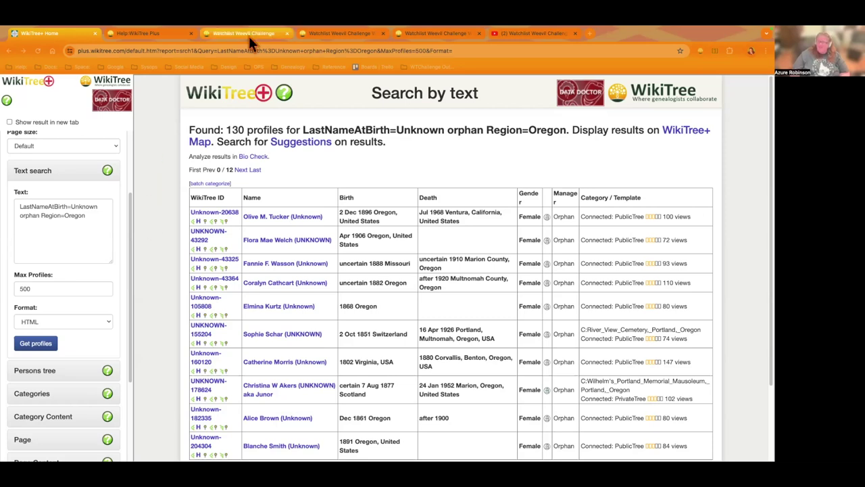
# Expand the YouTube description of the Watchlist Weevil Challenge Week Two livestream to reveal its challenge links.
pyautogui.click(510, 33)
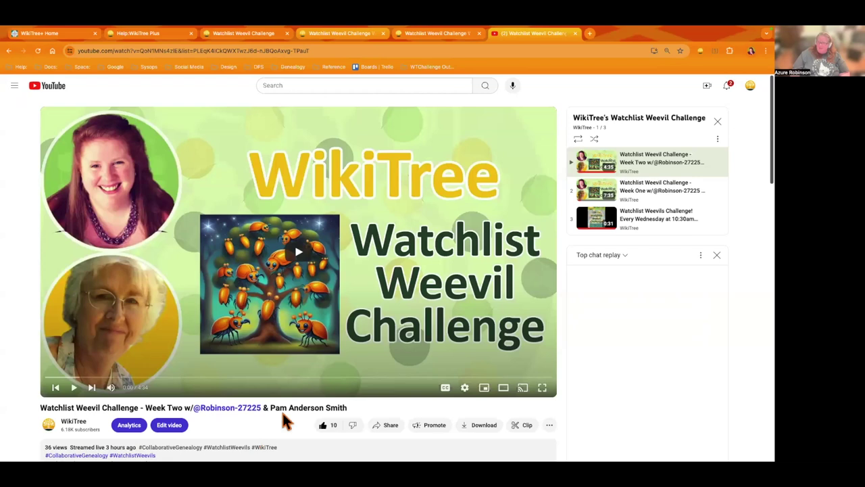
pyautogui.scroll(-4, 282, 409)
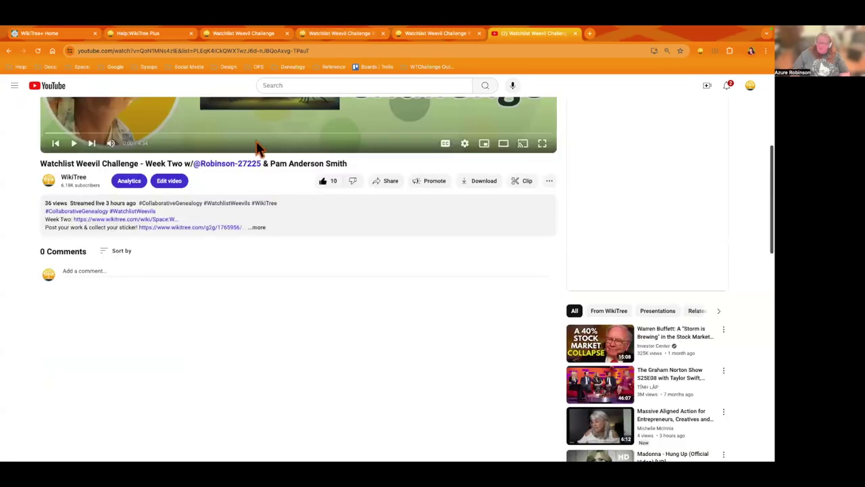
pyautogui.click(256, 227)
pyautogui.scroll(-1, 187, 107)
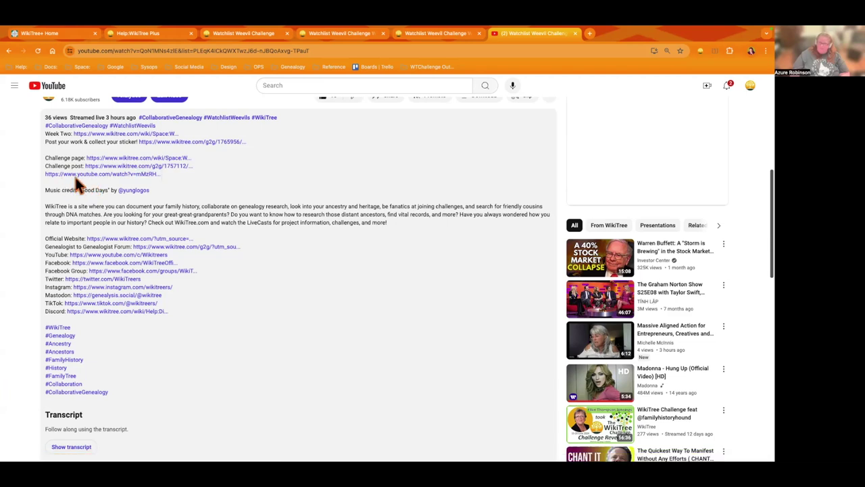
# Go to the Watchlist Weevil Challenge Week 2 page and open 'Week Two: Share your work' in a new tab.
pyautogui.click(261, 39)
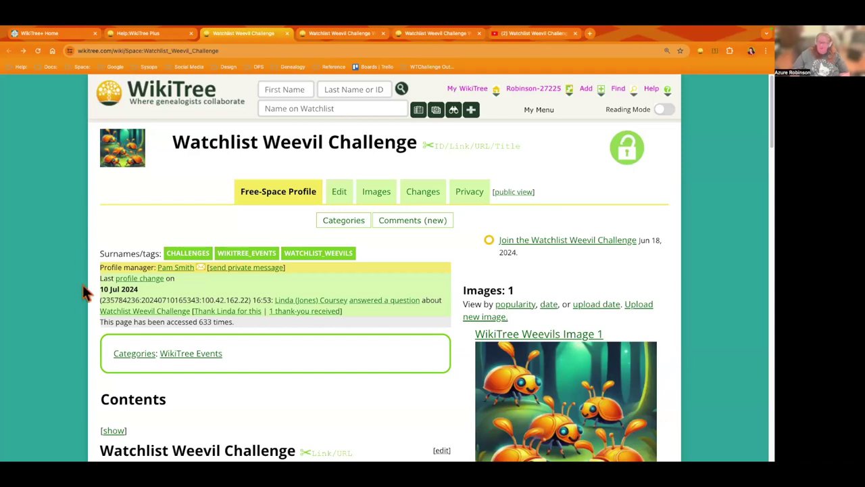
pyautogui.scroll(-2, 80, 293)
pyautogui.scroll(2, 79, 293)
pyautogui.click(402, 40)
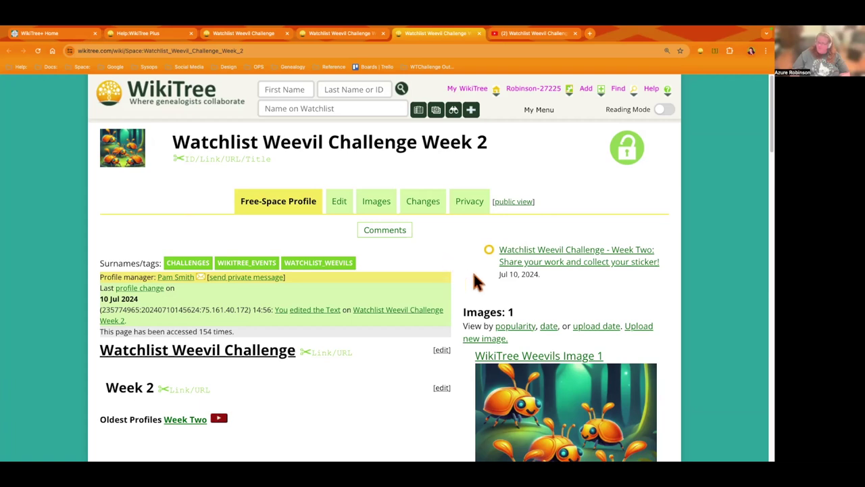
pyautogui.middleClick(550, 260)
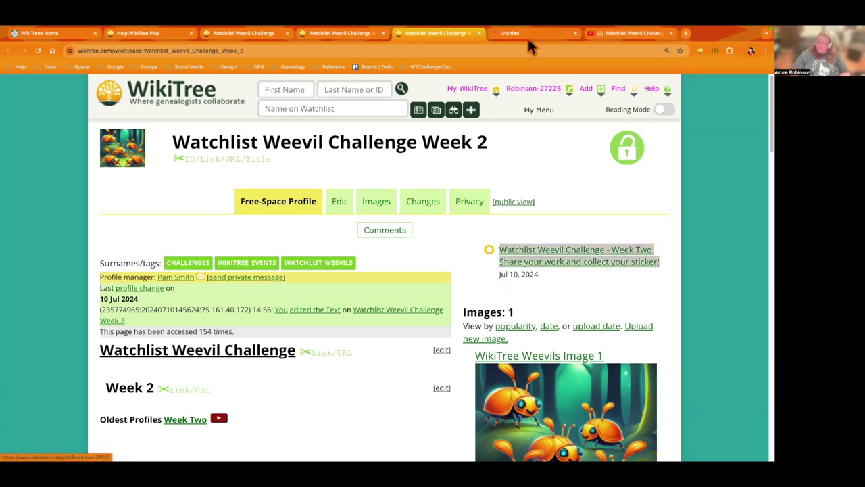
pyautogui.click(528, 35)
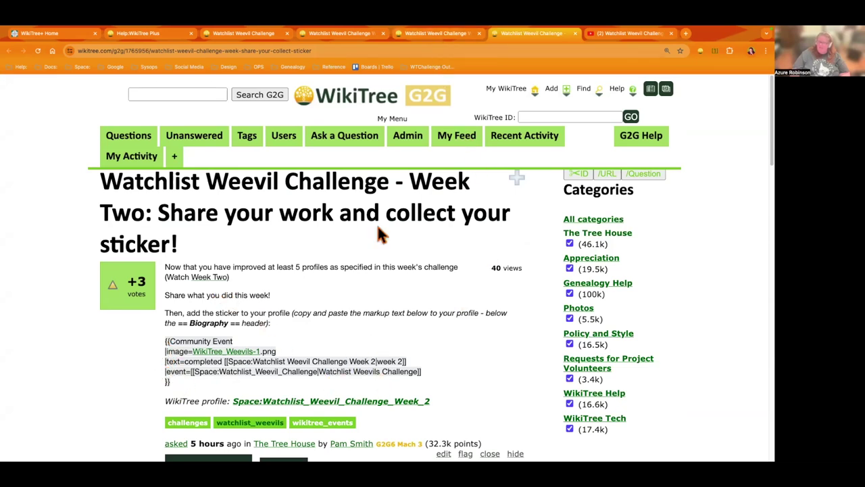
pyautogui.click(432, 36)
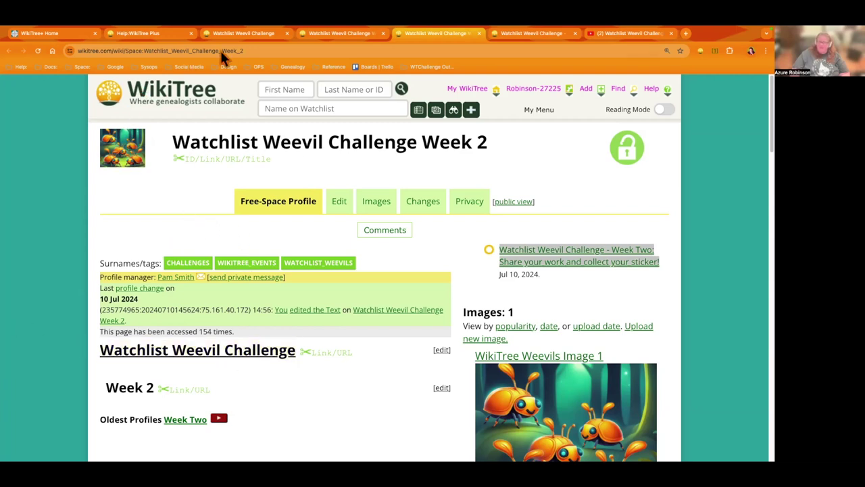
# Read through the main Watchlist Weevil Challenge page's How to participate section and weekly topics list.
pyautogui.click(237, 33)
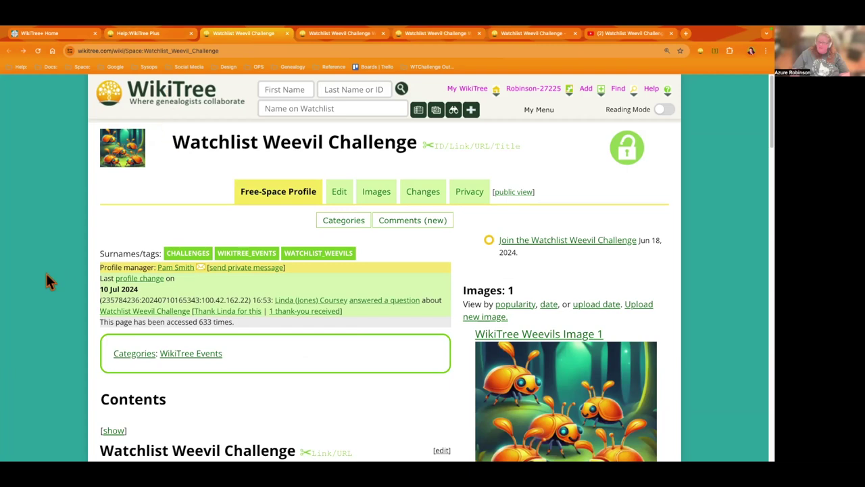
pyautogui.scroll(-3, 46, 274)
pyautogui.scroll(-1, 37, 305)
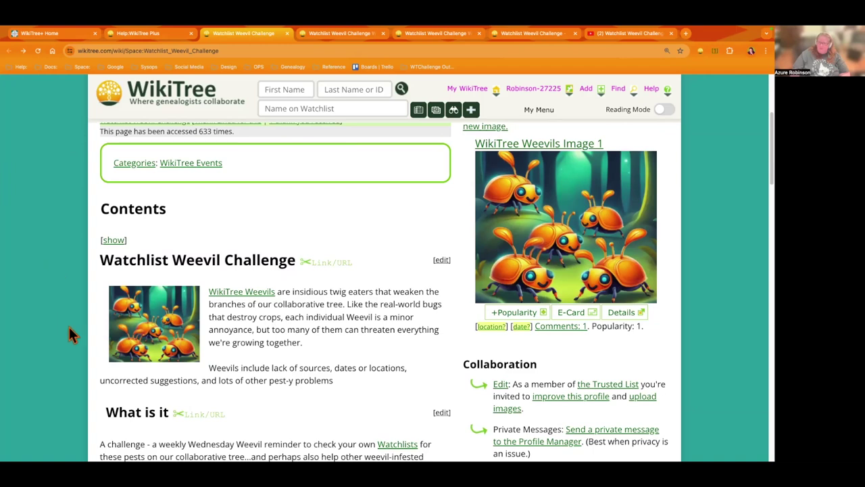
pyautogui.scroll(-1, 69, 334)
pyautogui.scroll(-5, 76, 319)
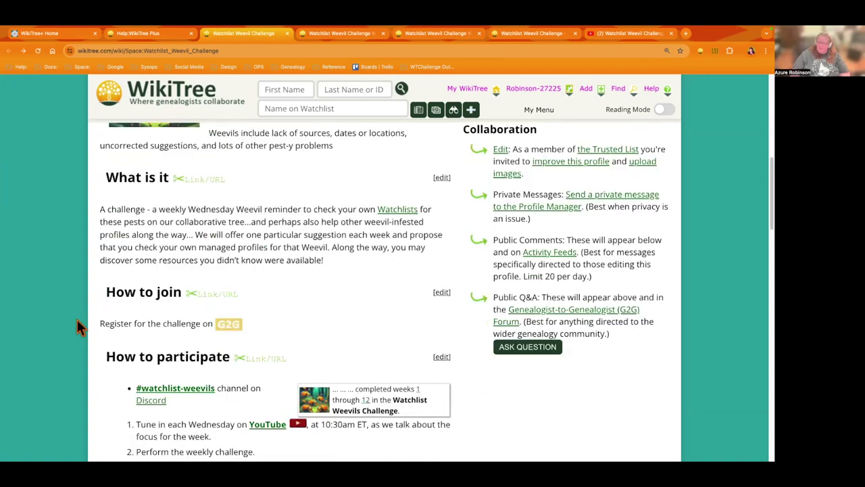
pyautogui.scroll(-2, 84, 235)
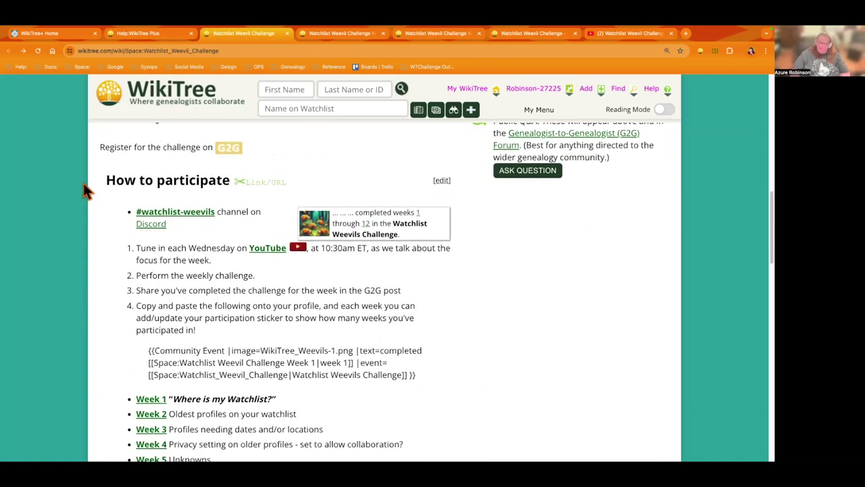
pyautogui.scroll(-2, 100, 270)
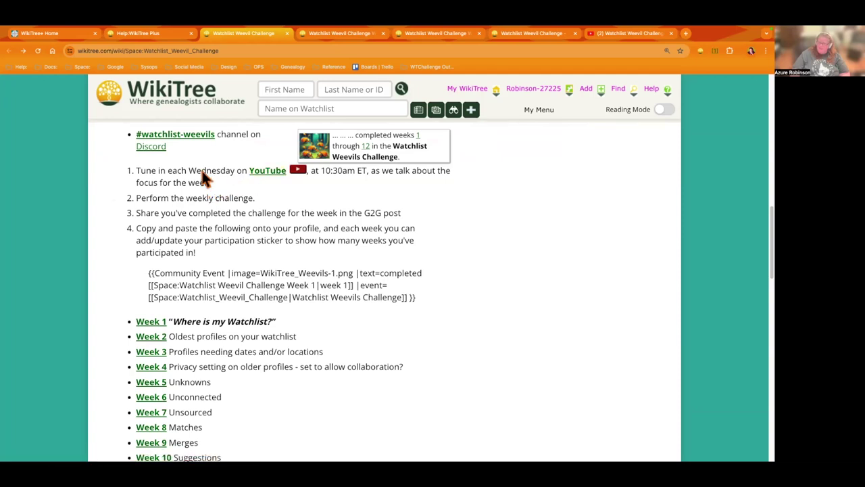
pyautogui.scroll(-1, 79, 313)
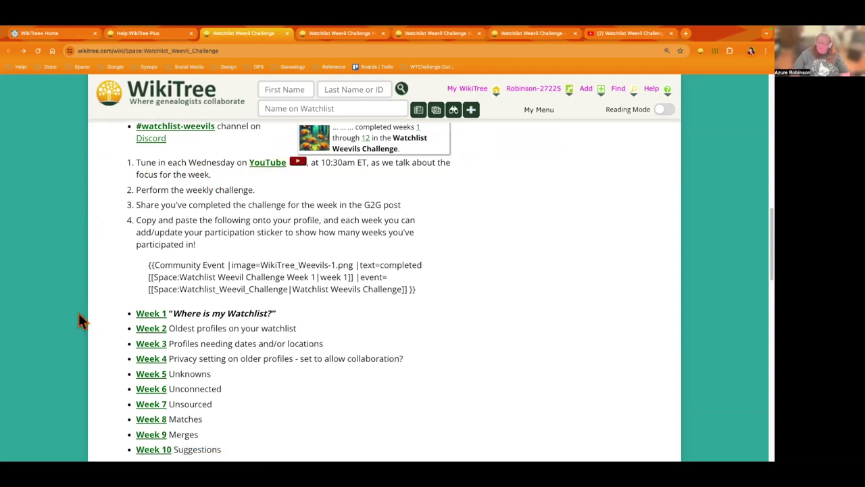
pyautogui.scroll(-3, 78, 313)
pyautogui.scroll(10, 91, 236)
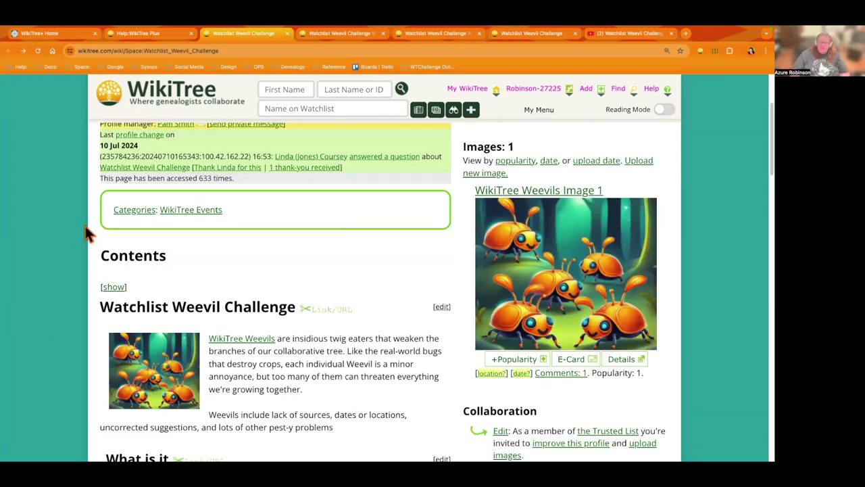
pyautogui.scroll(4, 86, 233)
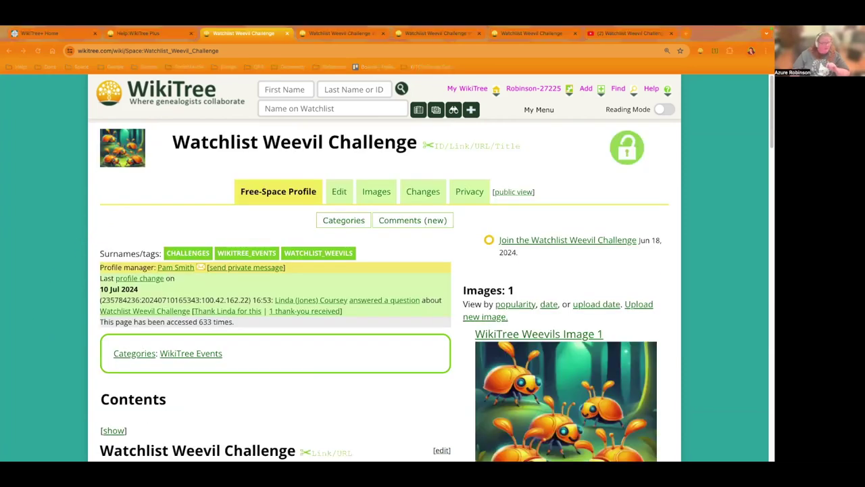